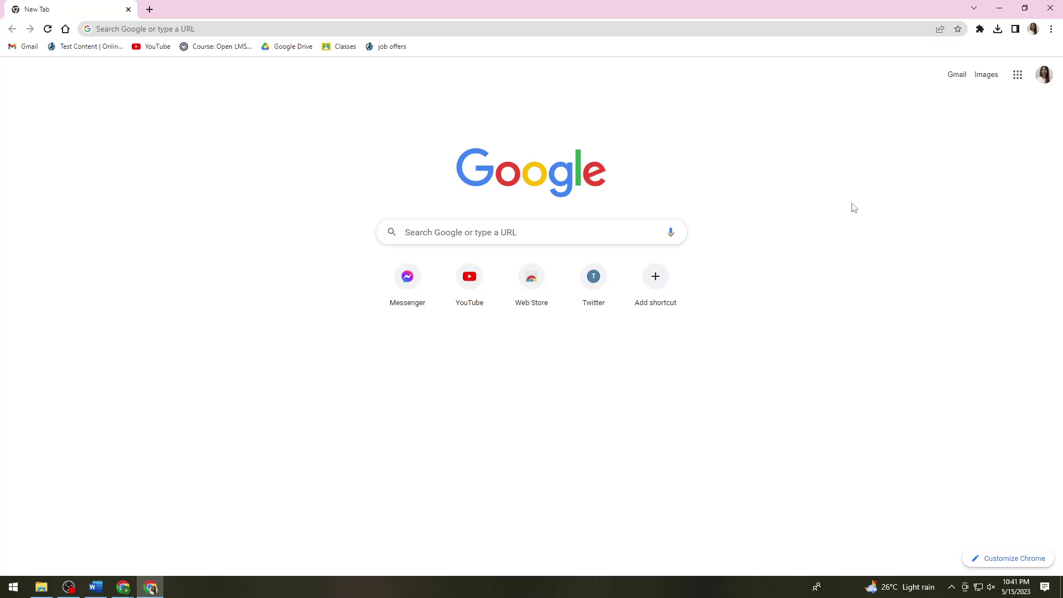
# Open Chrome's Cookies and other site data settings and list all stored site data
pyautogui.click(1052, 29)
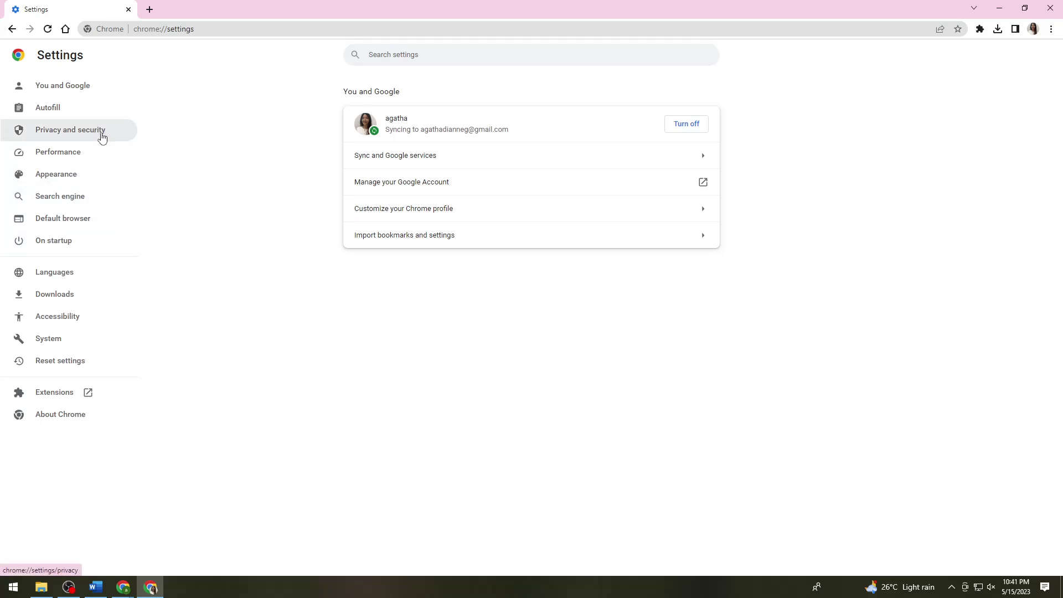
pyautogui.click(102, 138)
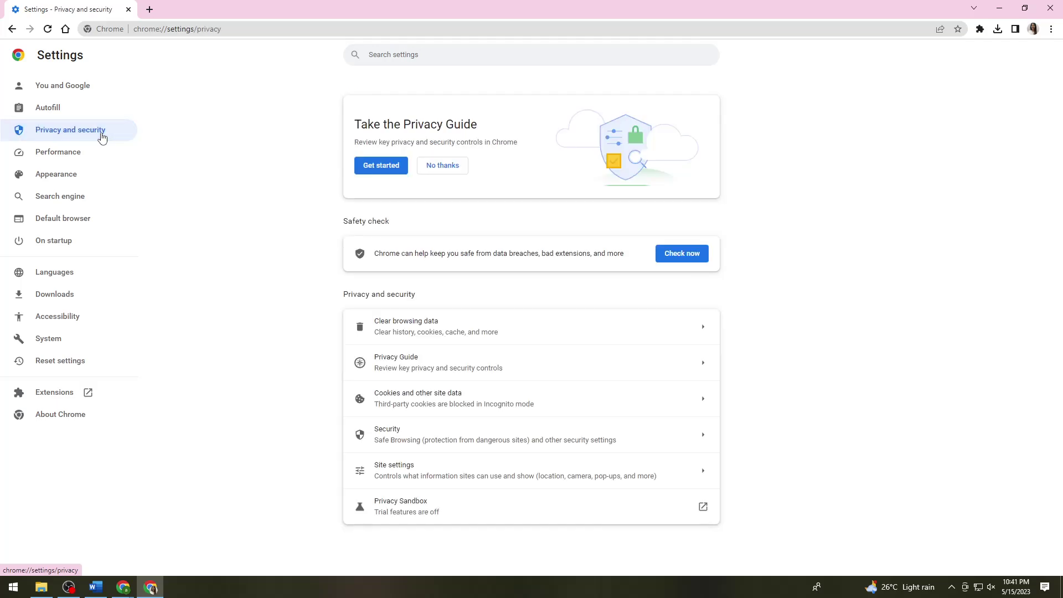
pyautogui.click(346, 398)
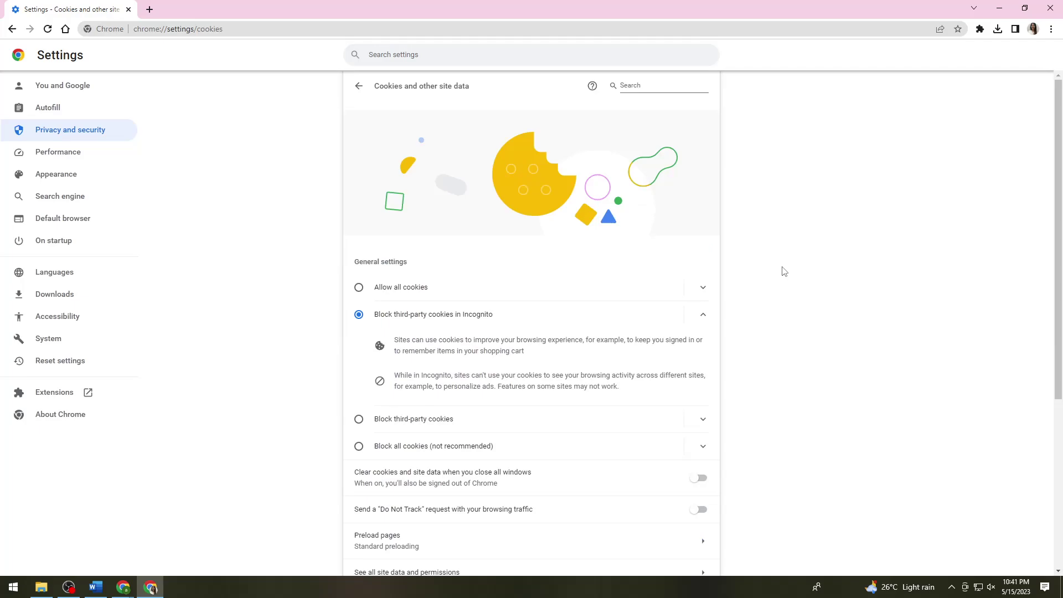
pyautogui.scroll(-4, 778, 275)
pyautogui.scroll(-1, 481, 463)
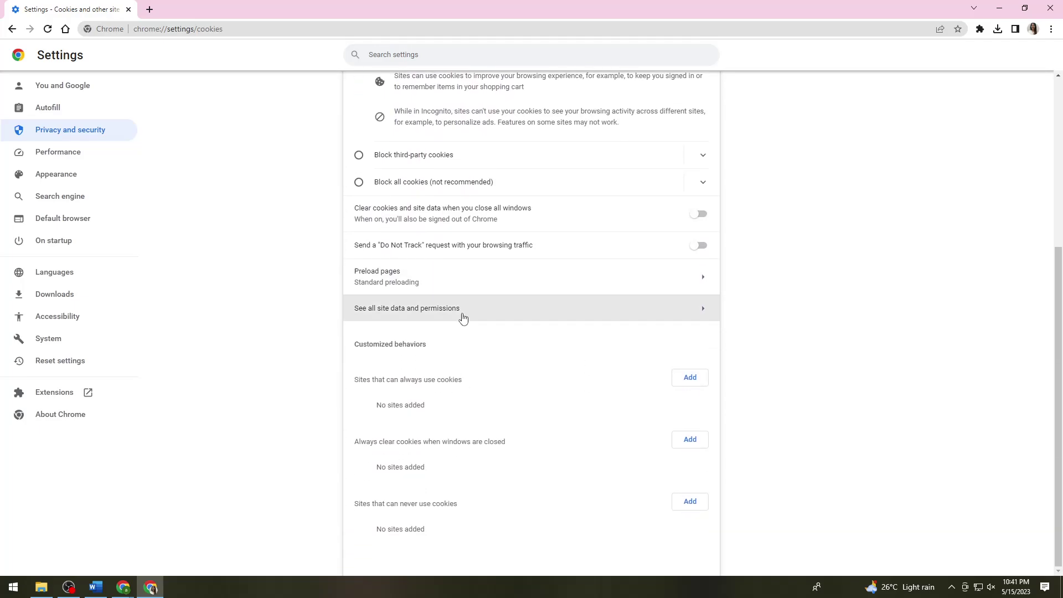
pyautogui.click(462, 317)
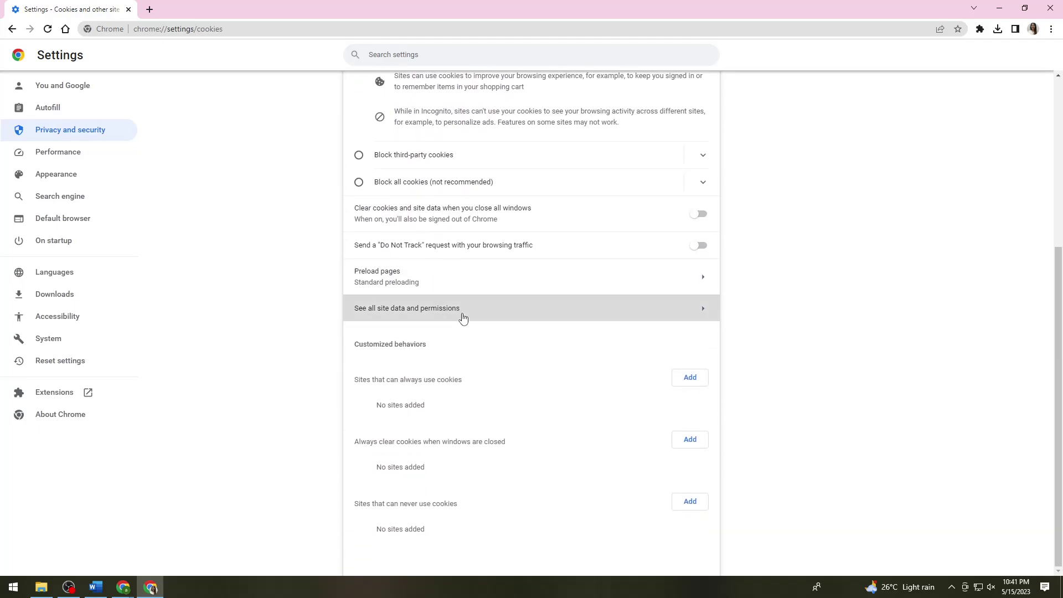
# Filter the stored site data to 'roblox', showing roblox.com with its 16 cookies
pyautogui.doubleClick(891, 340)
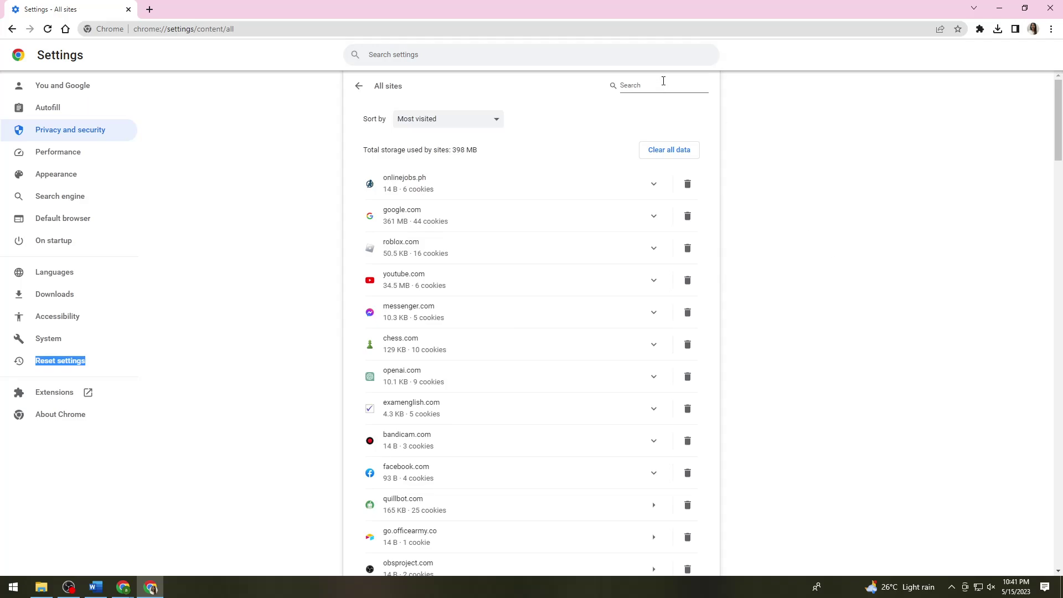
pyautogui.click(659, 87)
pyautogui.write('rob')
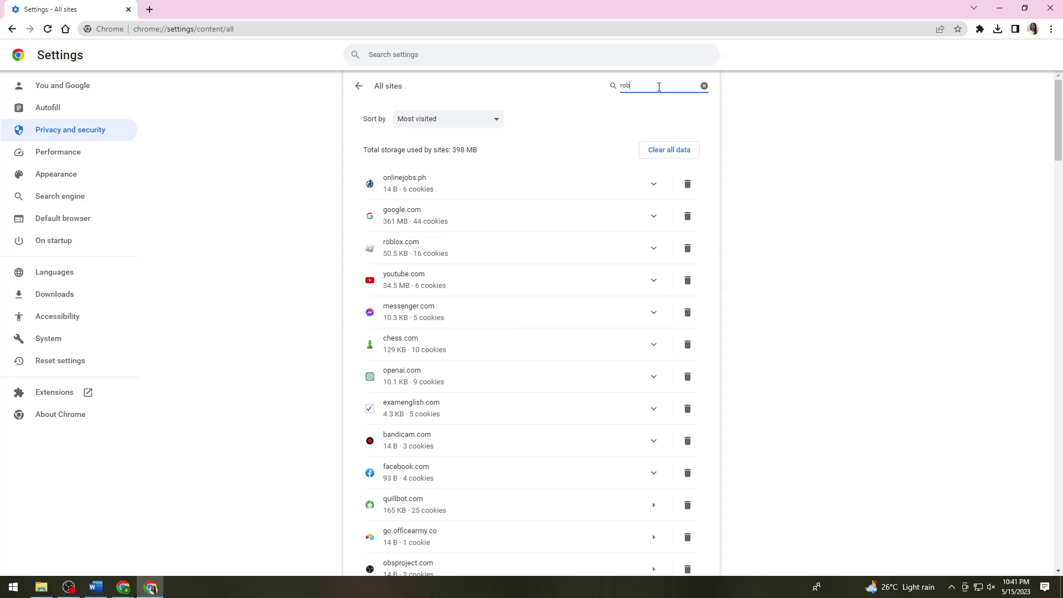
pyautogui.write('lox')
pyautogui.click(814, 280)
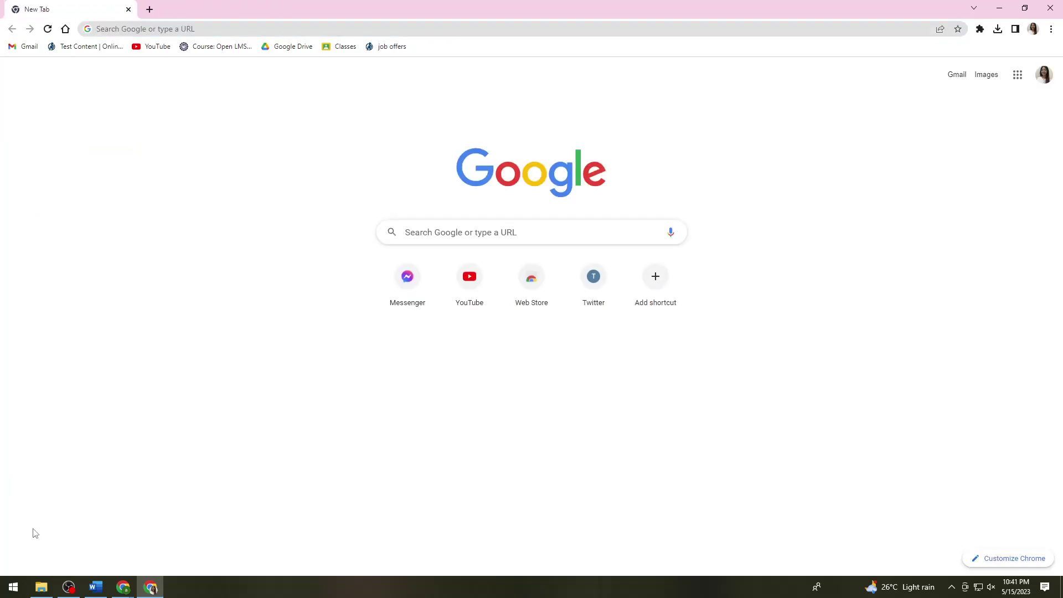
pyautogui.click(7, 588)
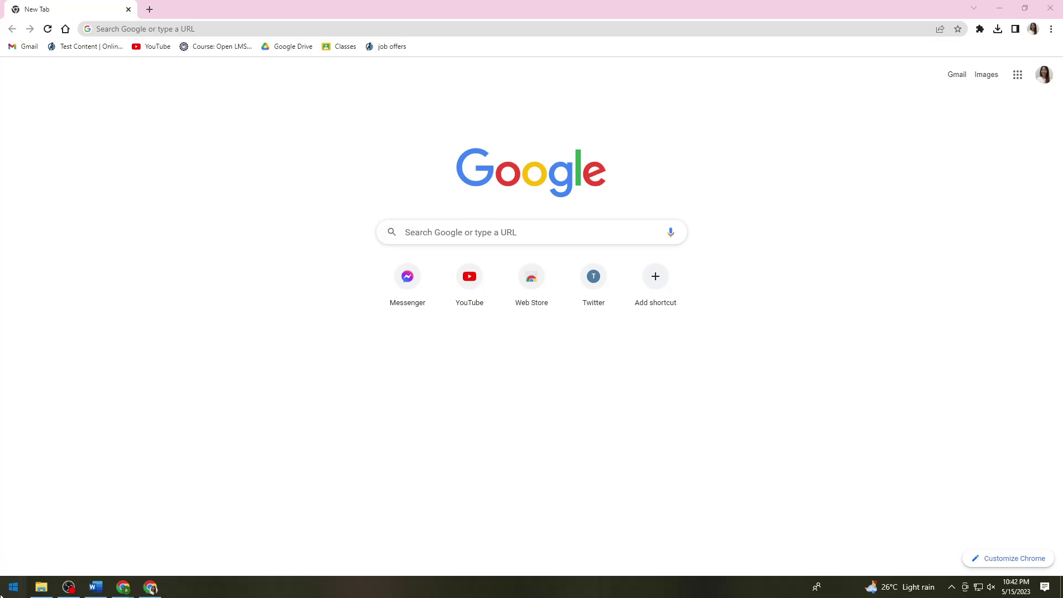
pyautogui.click(370, 126)
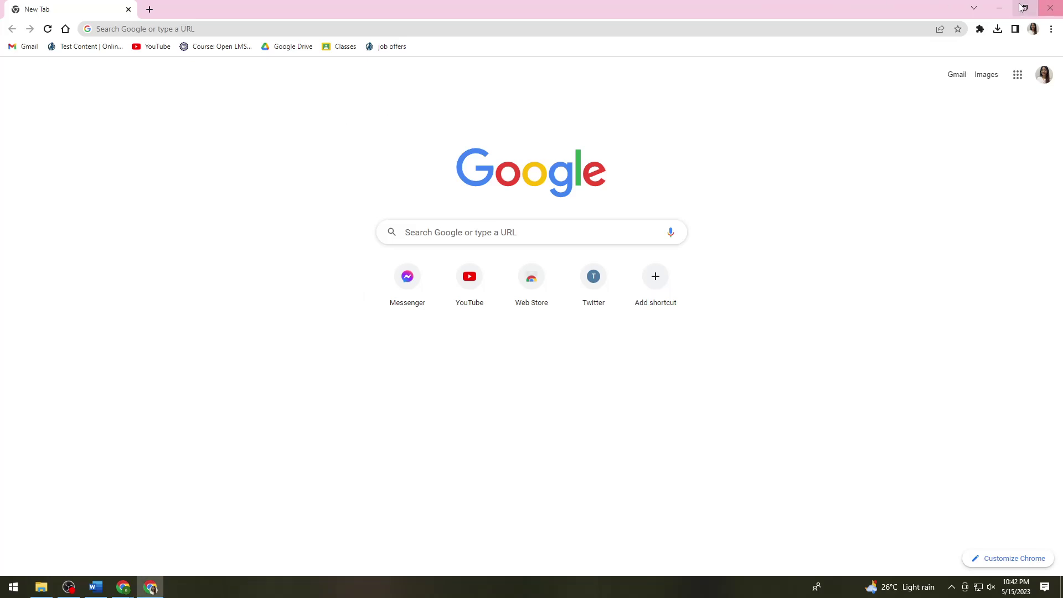
pyautogui.click(14, 587)
pyautogui.click(221, 228)
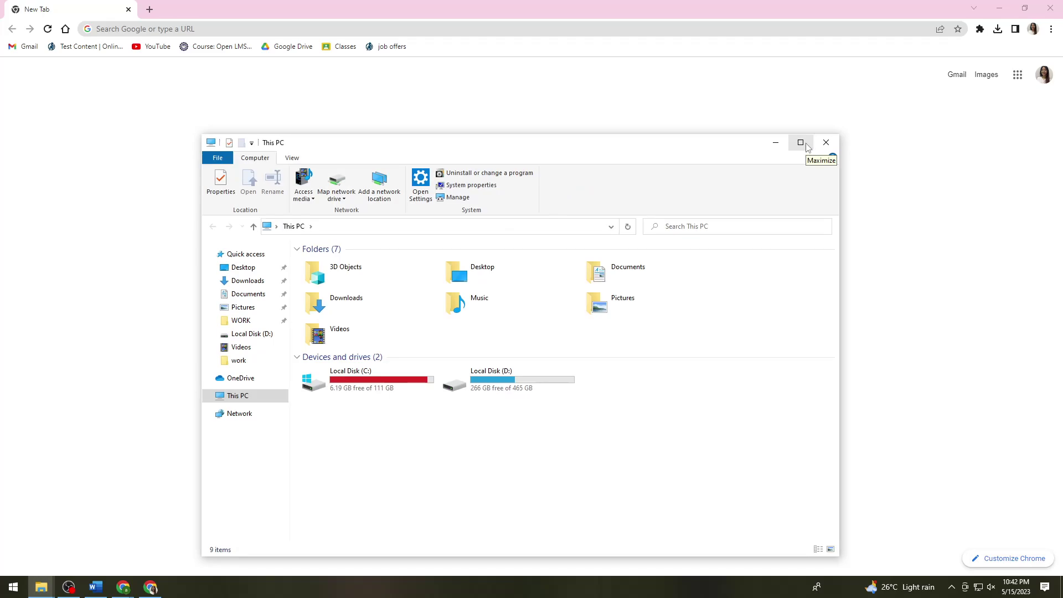
# Close This PC, search Windows for 'roblo', and bring up RobloxPlayerLauncher.exe's extra options
pyautogui.click(825, 143)
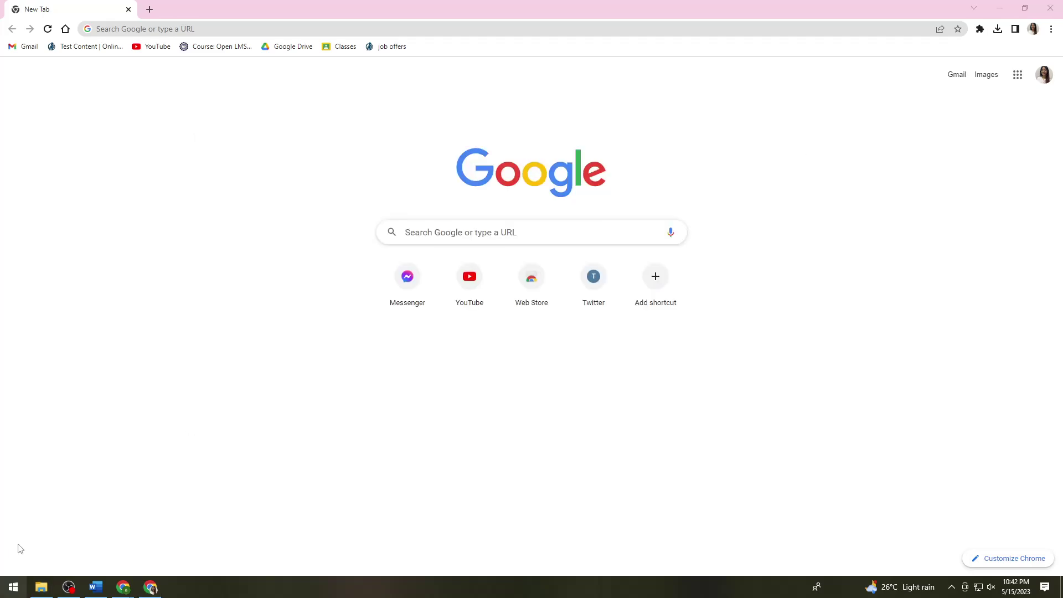
pyautogui.press('super')
pyautogui.write('r')
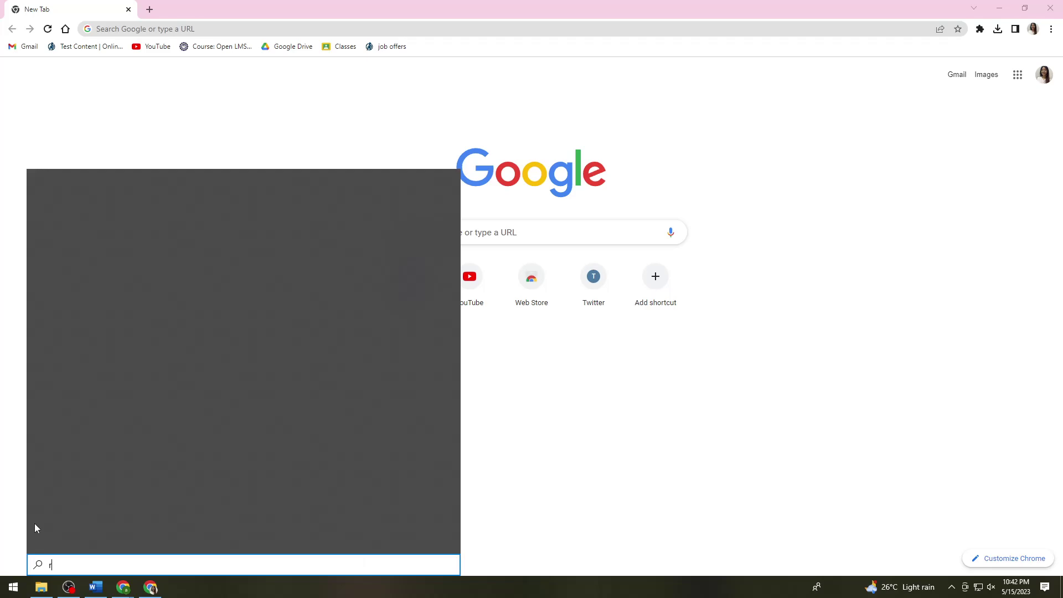
pyautogui.write('oblo')
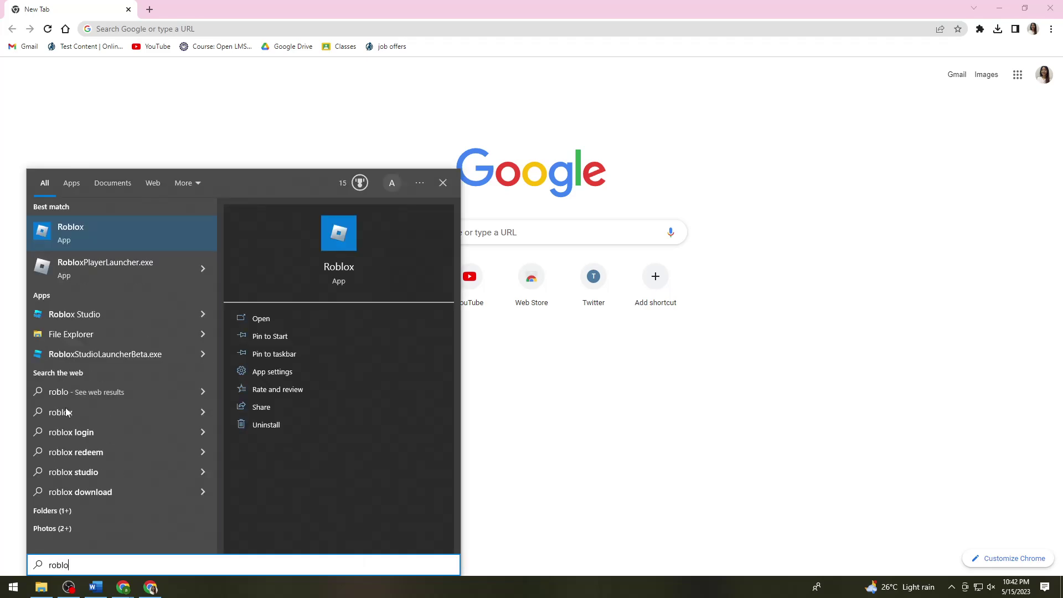
pyautogui.rightClick(92, 275)
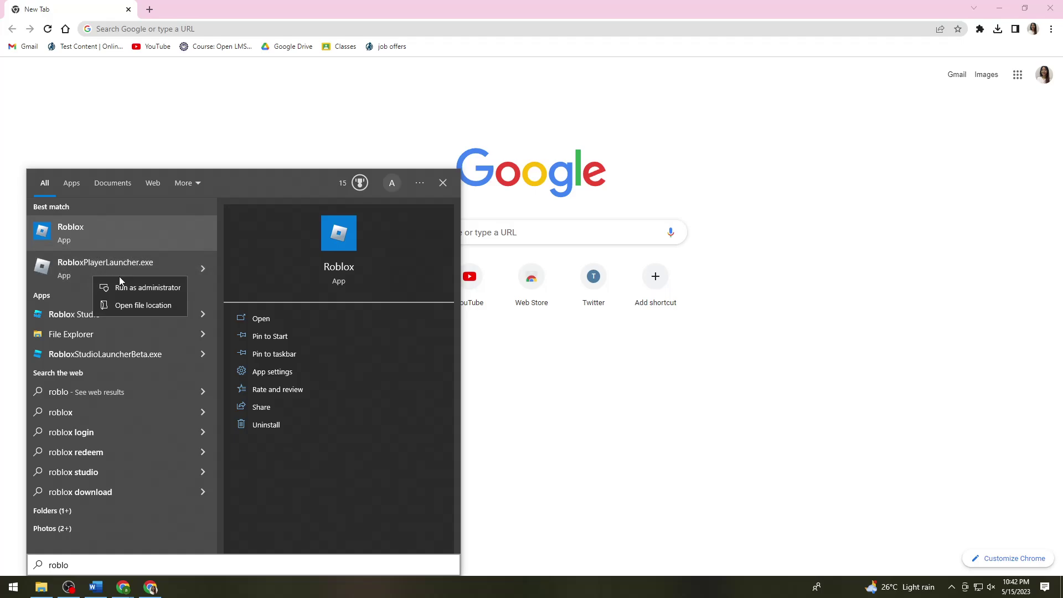
# Open RobloxPlayerLauncher.exe's file location in Downloads, inspect its options, then close the window
pyautogui.click(148, 307)
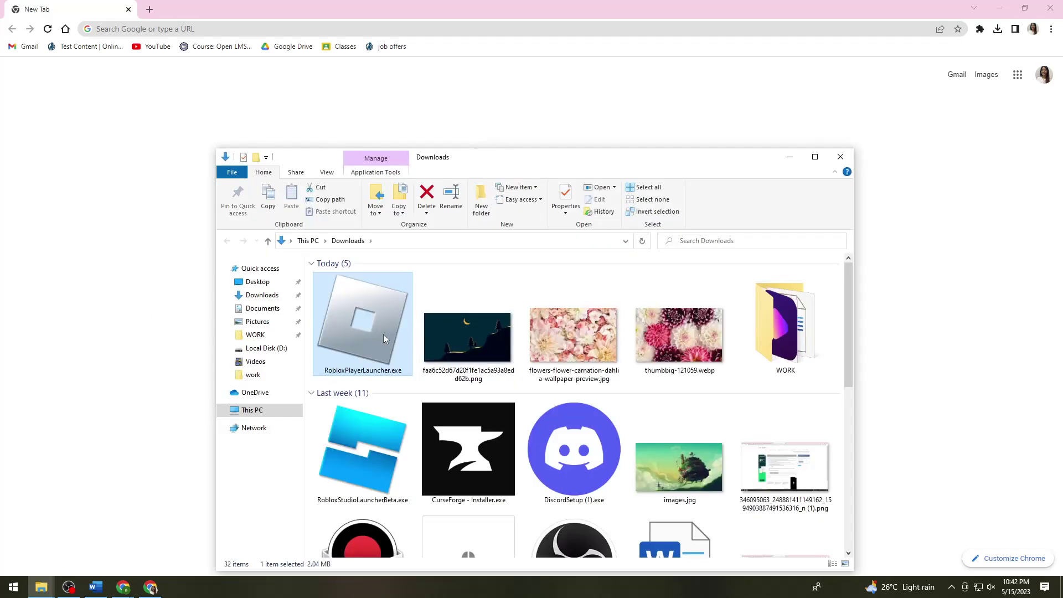
pyautogui.rightClick(372, 330)
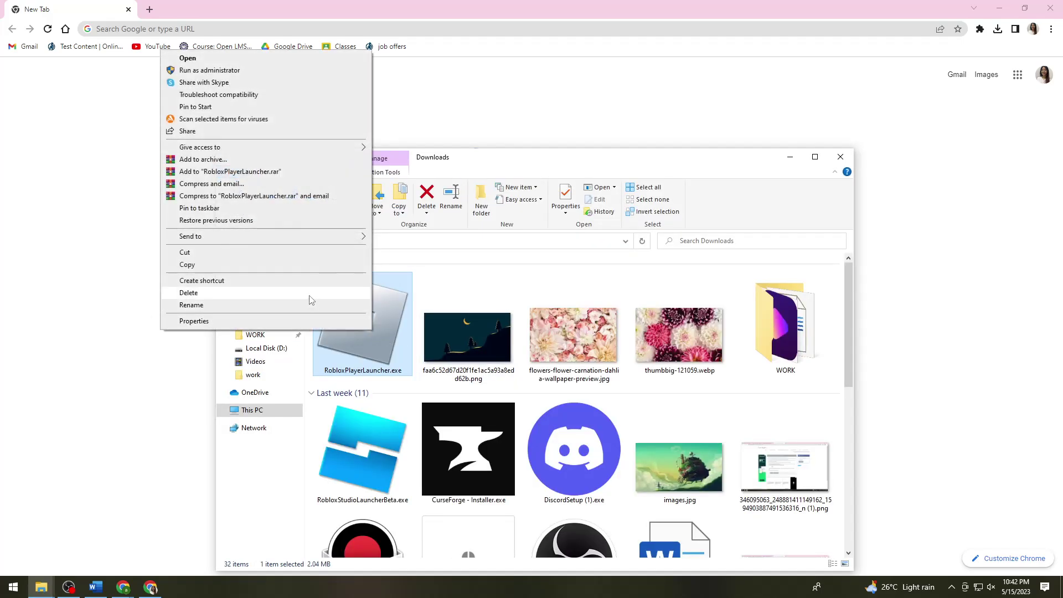
pyautogui.click(632, 282)
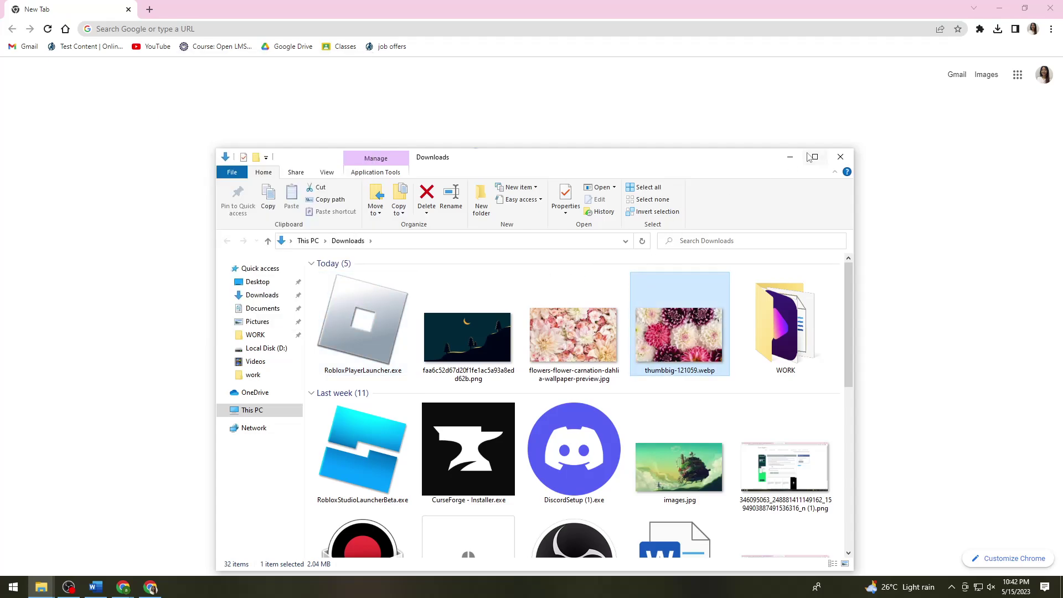
pyautogui.click(841, 157)
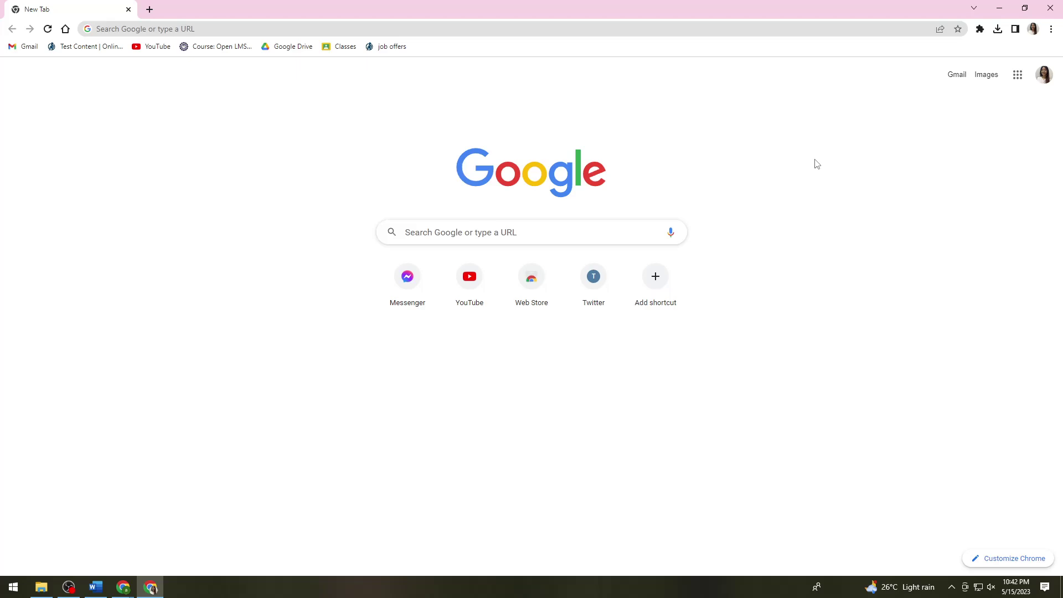
# Search Windows for %appdata% and open the AppData Roaming folder
pyautogui.press('super')
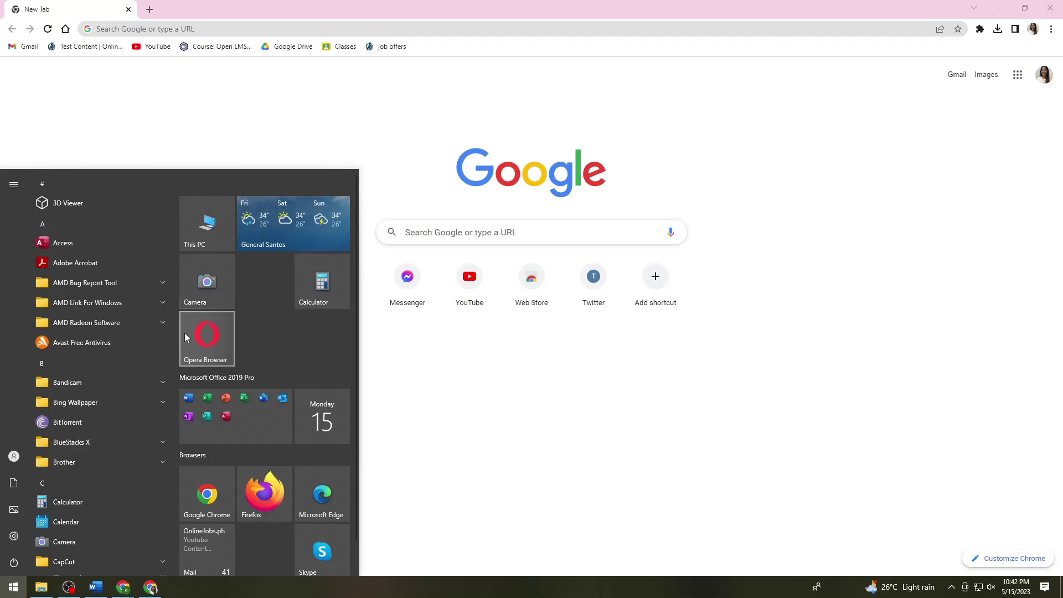
pyautogui.write('%appdata%')
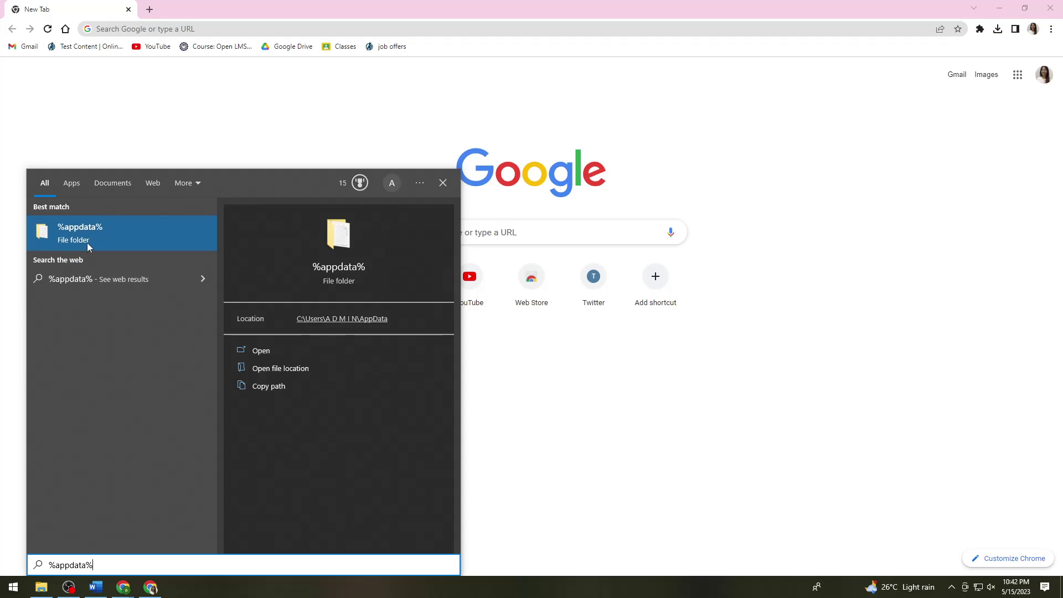
pyautogui.click(84, 242)
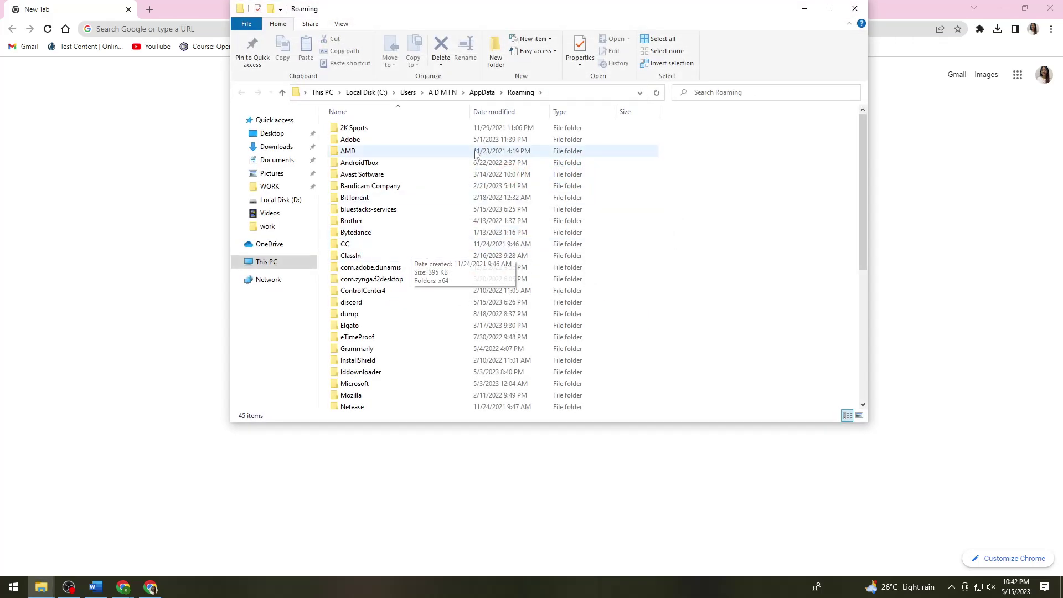
# Browse the Roaming folder's 45 items and its search box, then close the Explorer window
pyautogui.scroll(-3, 411, 260)
pyautogui.scroll(-4, 409, 276)
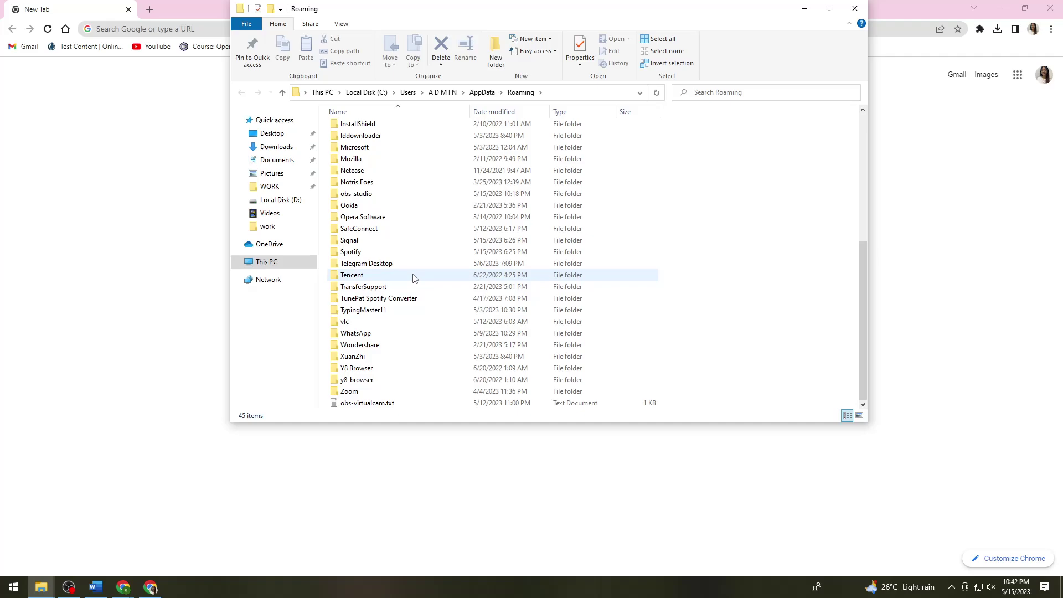
pyautogui.scroll(3, 415, 279)
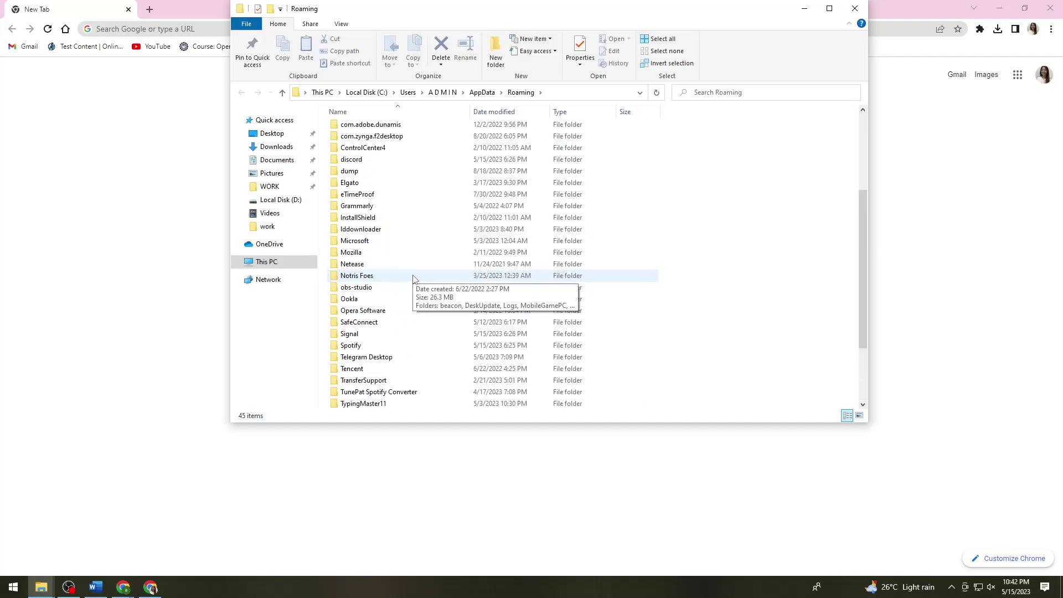
pyautogui.scroll(-1, 413, 281)
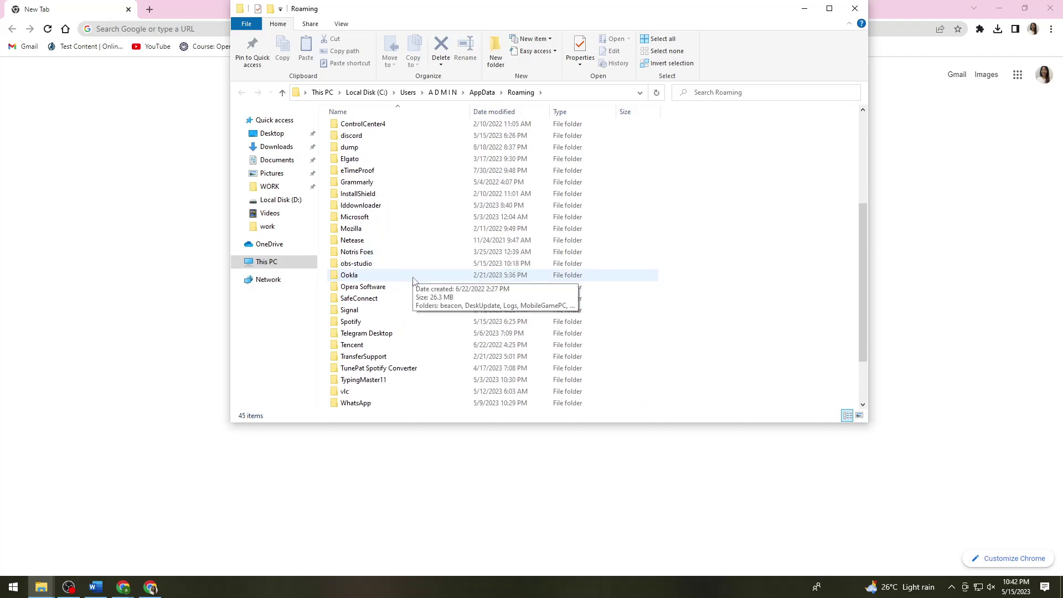
pyautogui.click(723, 92)
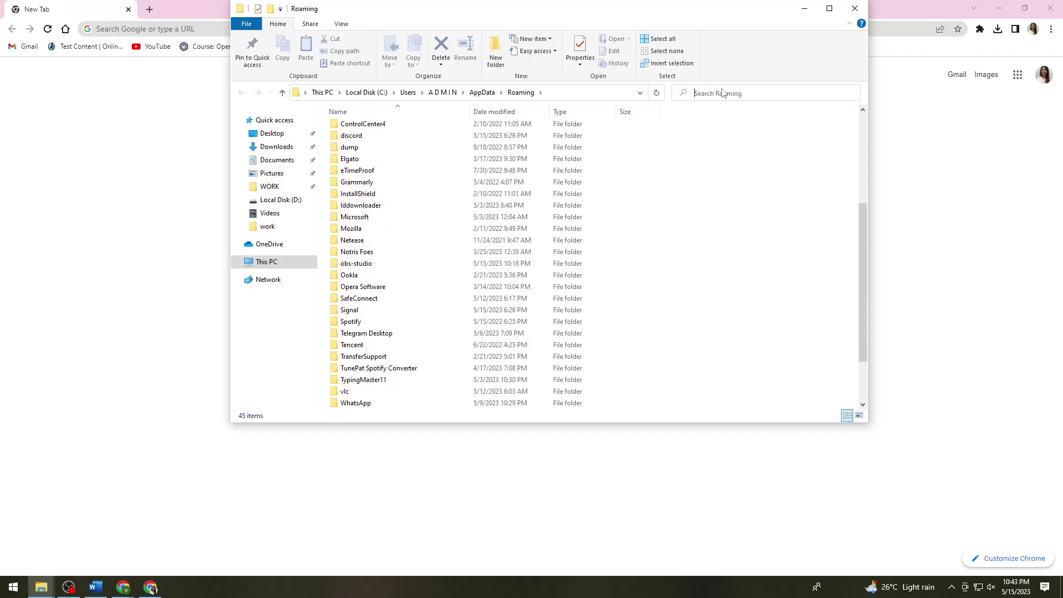
pyautogui.click(723, 93)
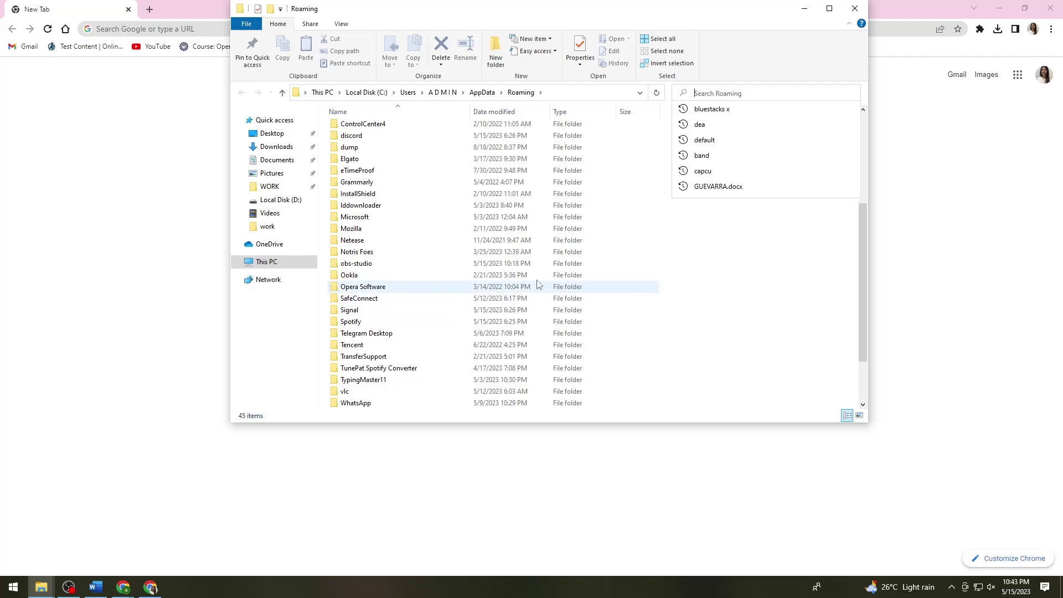
pyautogui.click(863, 285)
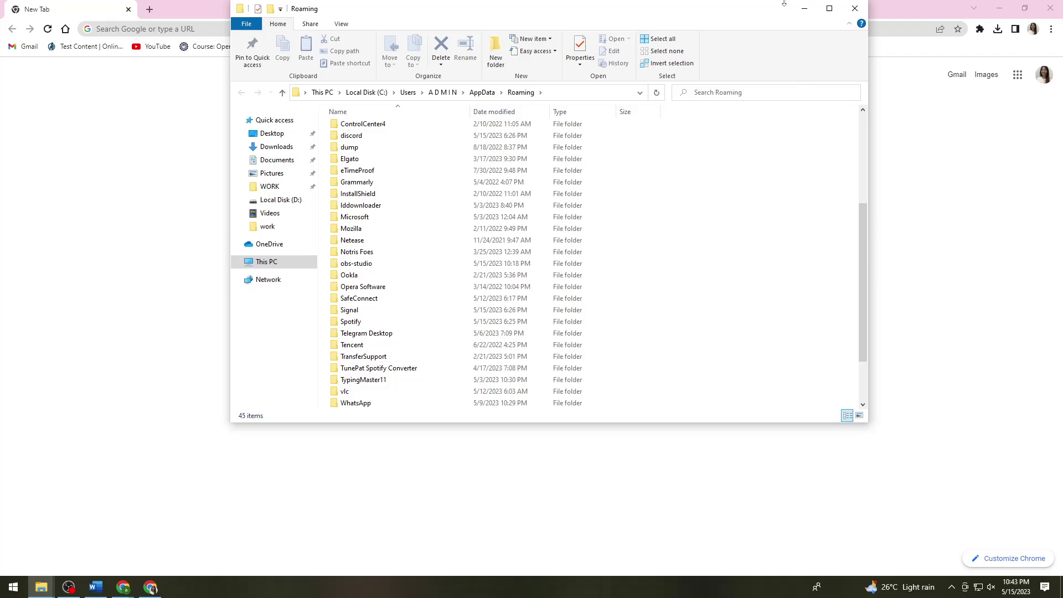
pyautogui.click(855, 8)
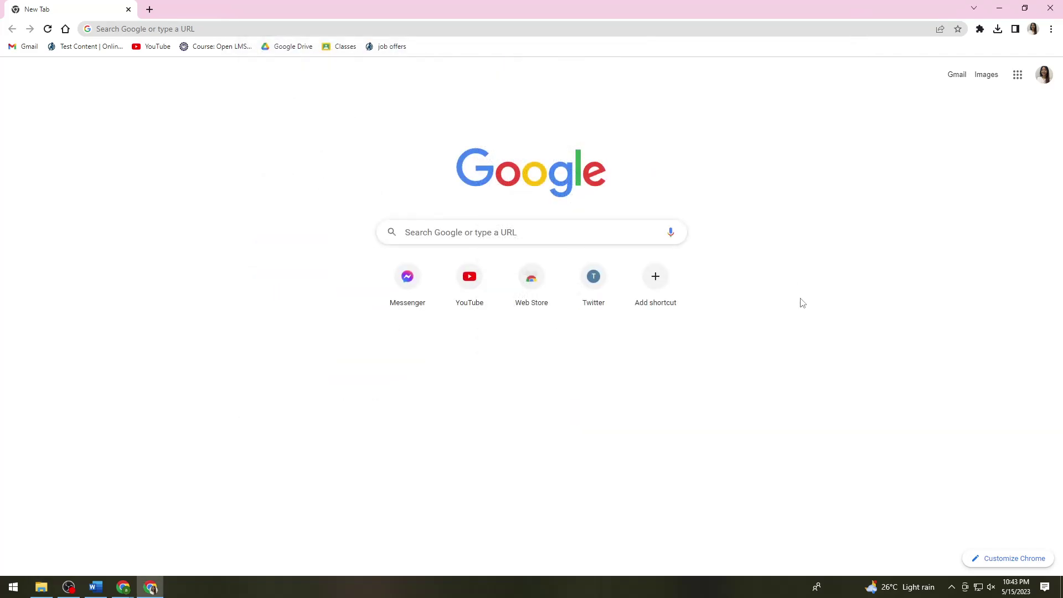
# Go to roblox.com in Chrome to load the signed-in Roblox Home page
pyautogui.click(205, 29)
pyautogui.write('roblox.com')
pyautogui.press('Return')
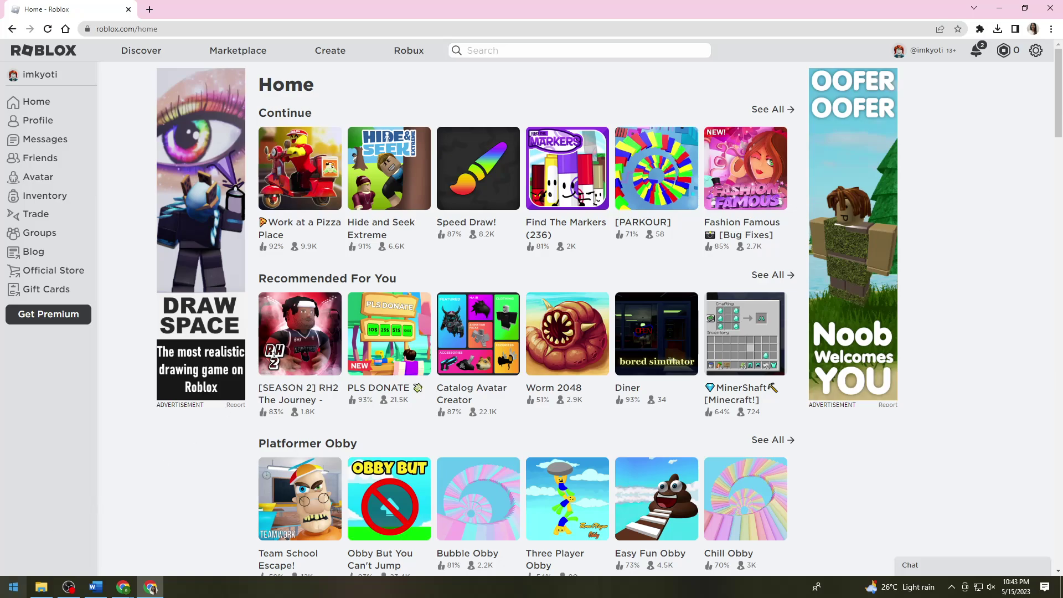
# Search 'roblo' in Start and open RobloxPlayerLauncher.exe's file location in Downloads
pyautogui.click(13, 586)
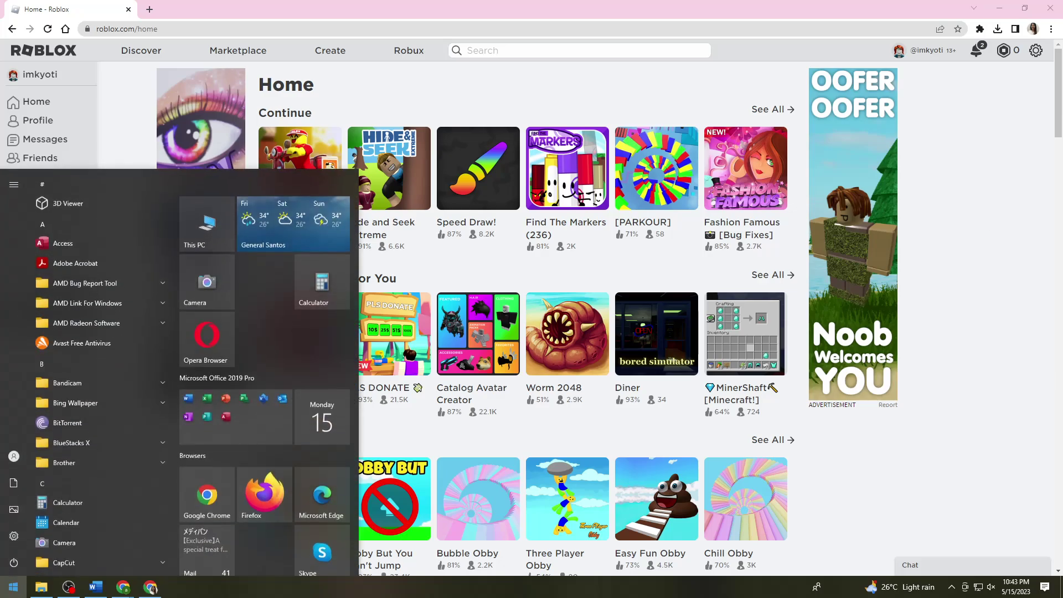
pyautogui.click(881, 461)
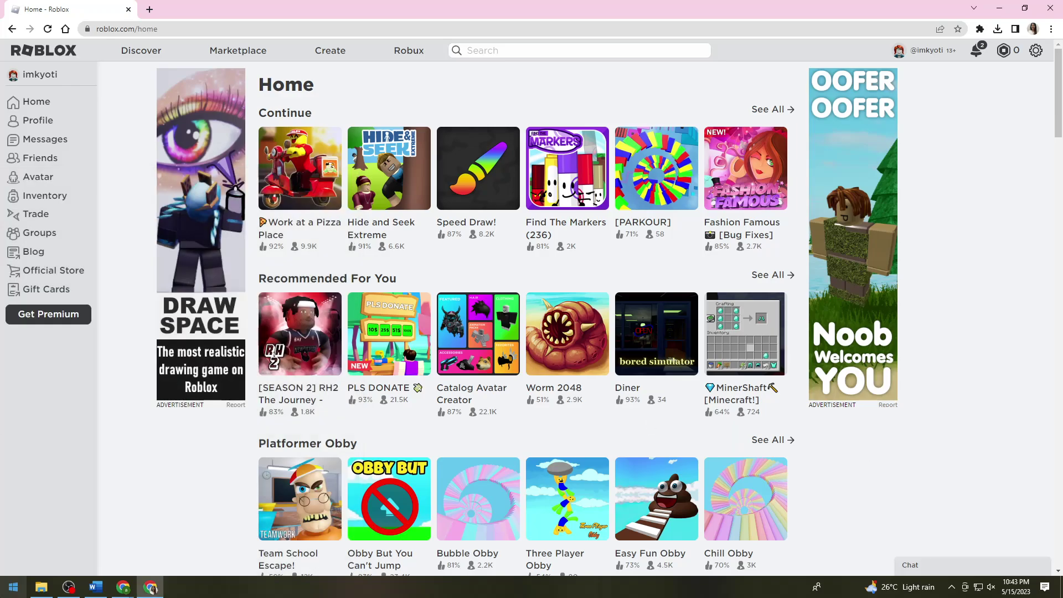
pyautogui.click(2, 591)
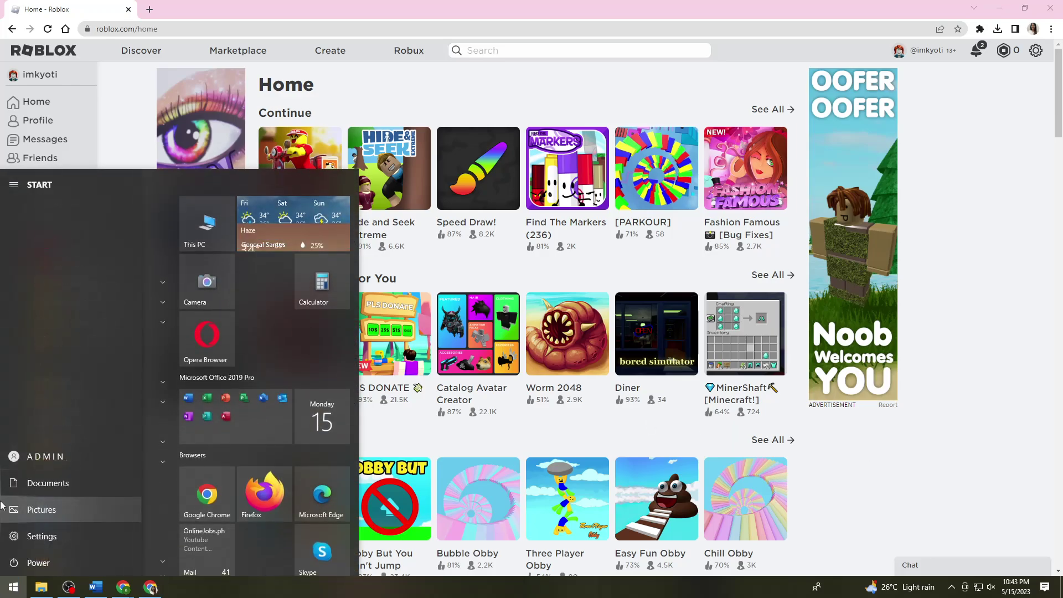
pyautogui.write('pl')
pyautogui.press('BackSpace')
pyautogui.press('BackSpace')
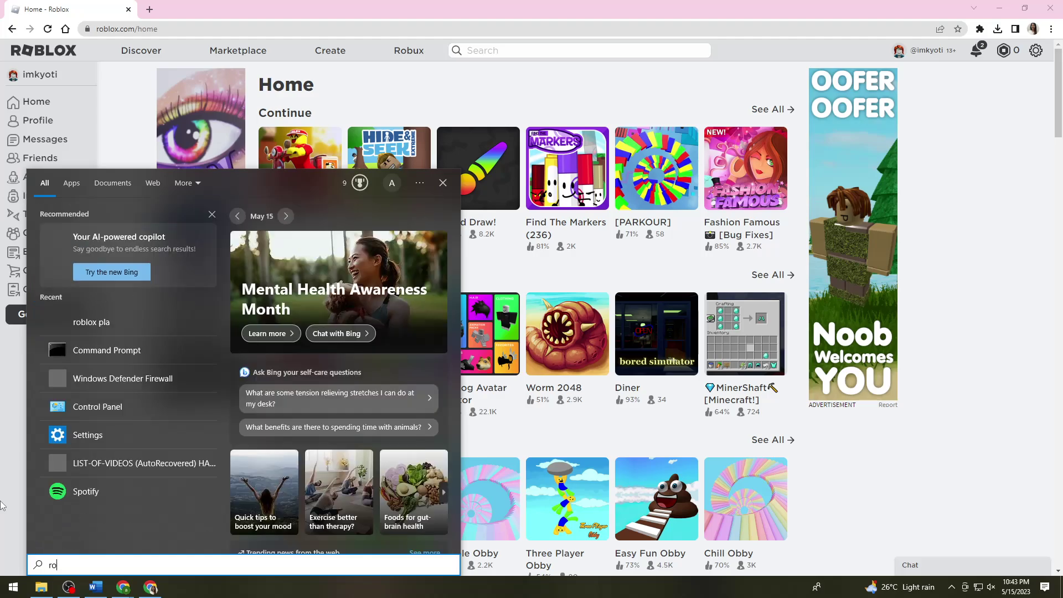
pyautogui.write('roblo')
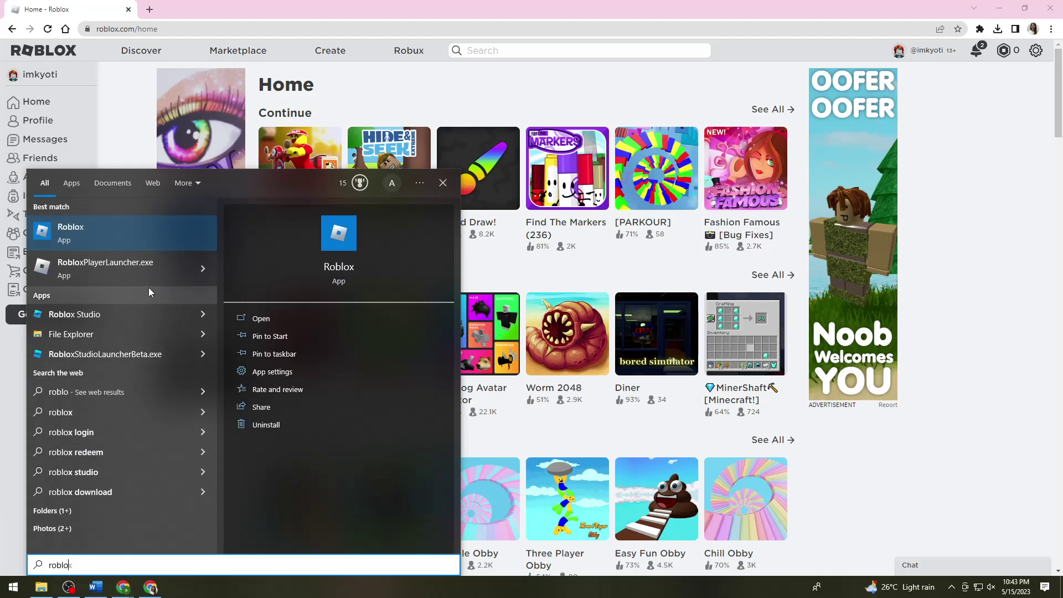
pyautogui.rightClick(139, 274)
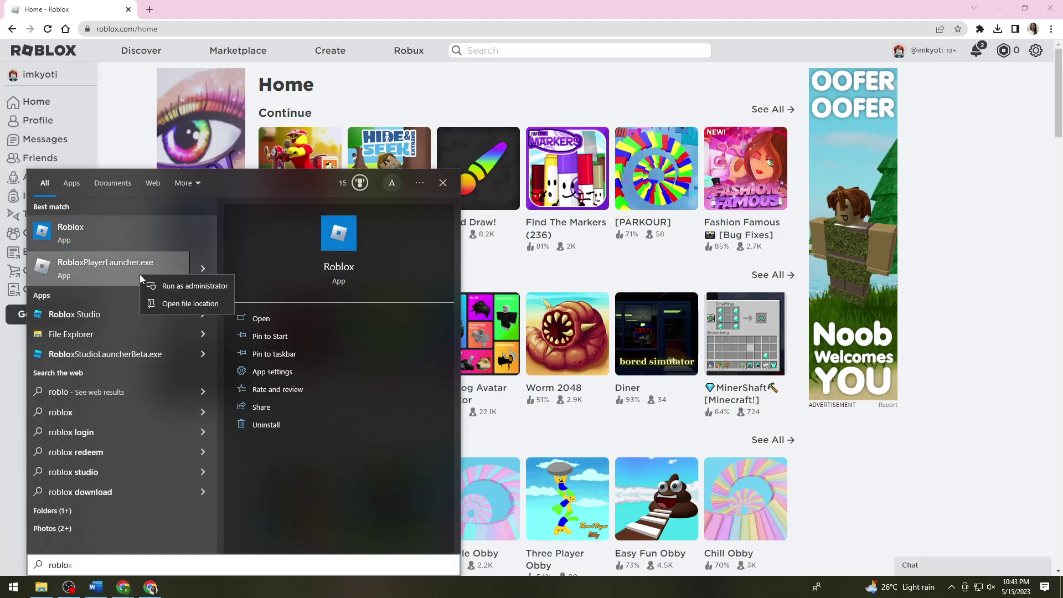
pyautogui.click(163, 304)
# Tick Disable fullscreen optimizations in RobloxPlayerLauncher.exe's Compatibility properties, apply, and close Downloads
pyautogui.rightClick(399, 178)
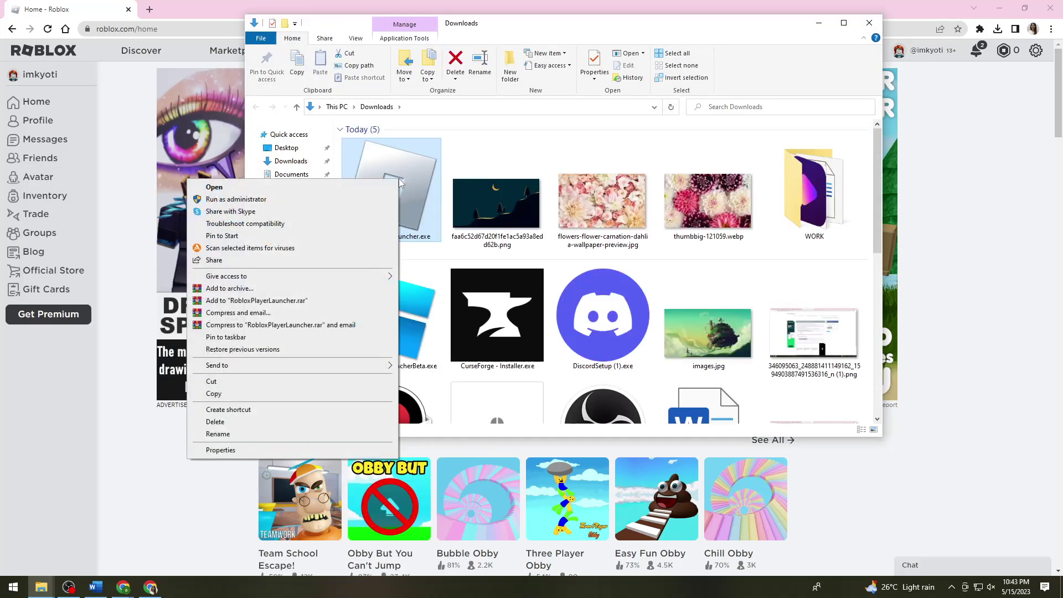
pyautogui.click(279, 451)
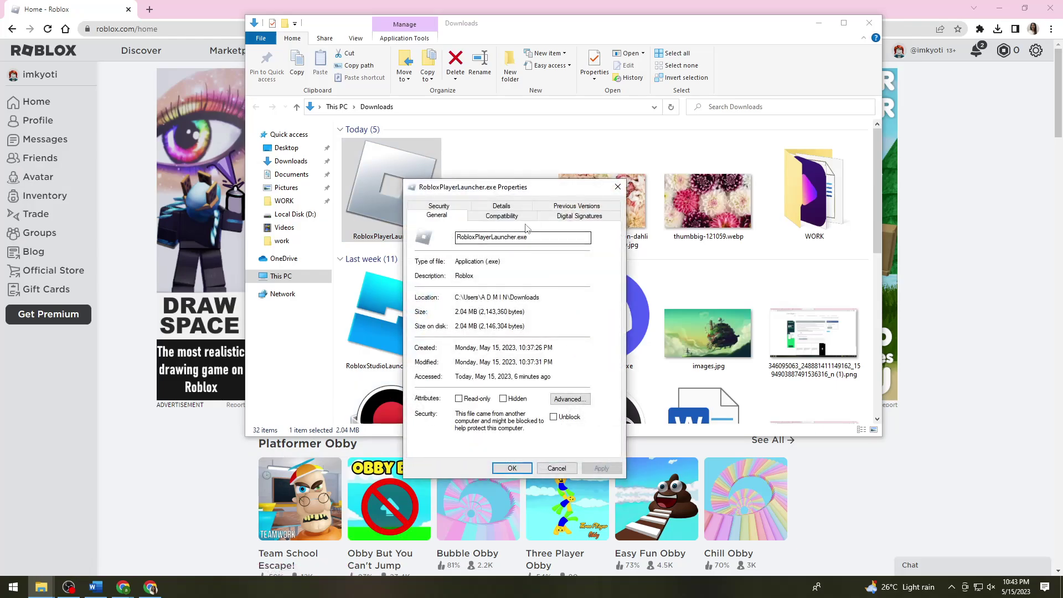
pyautogui.click(518, 219)
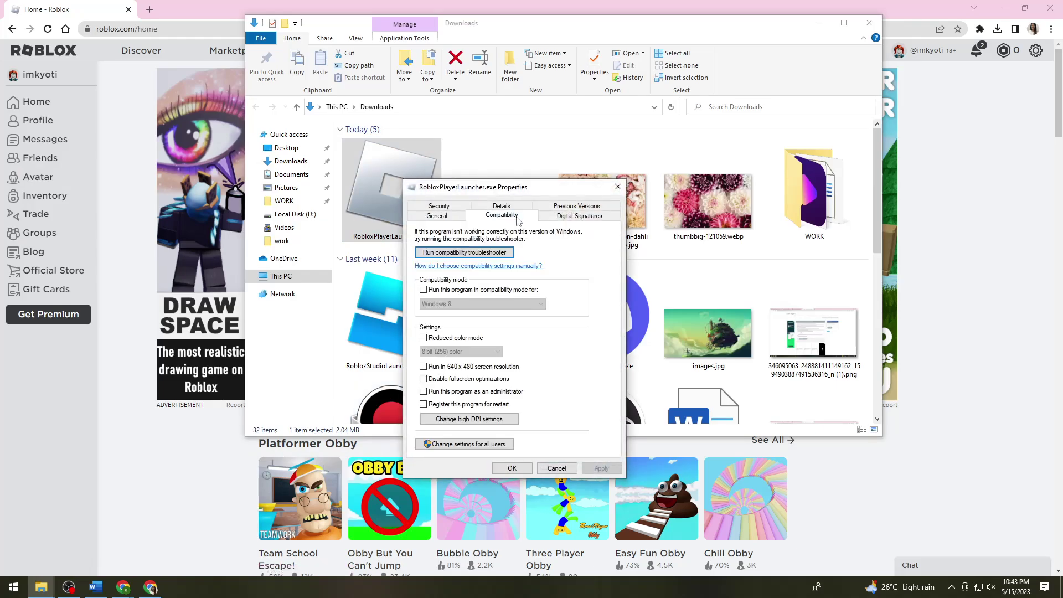
pyautogui.click(433, 381)
pyautogui.click(602, 468)
pyautogui.click(514, 469)
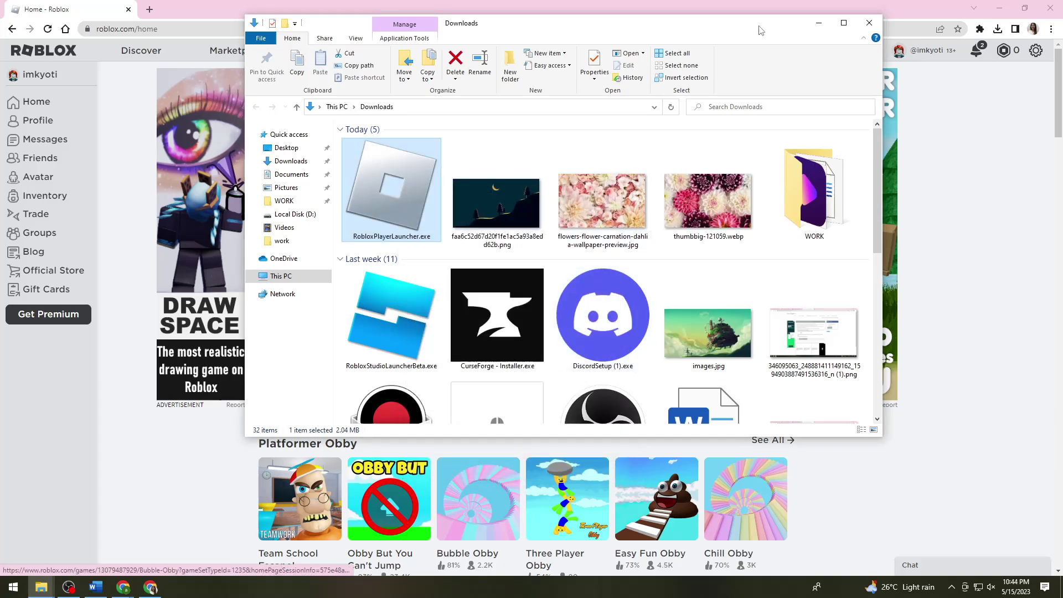
pyautogui.click(869, 25)
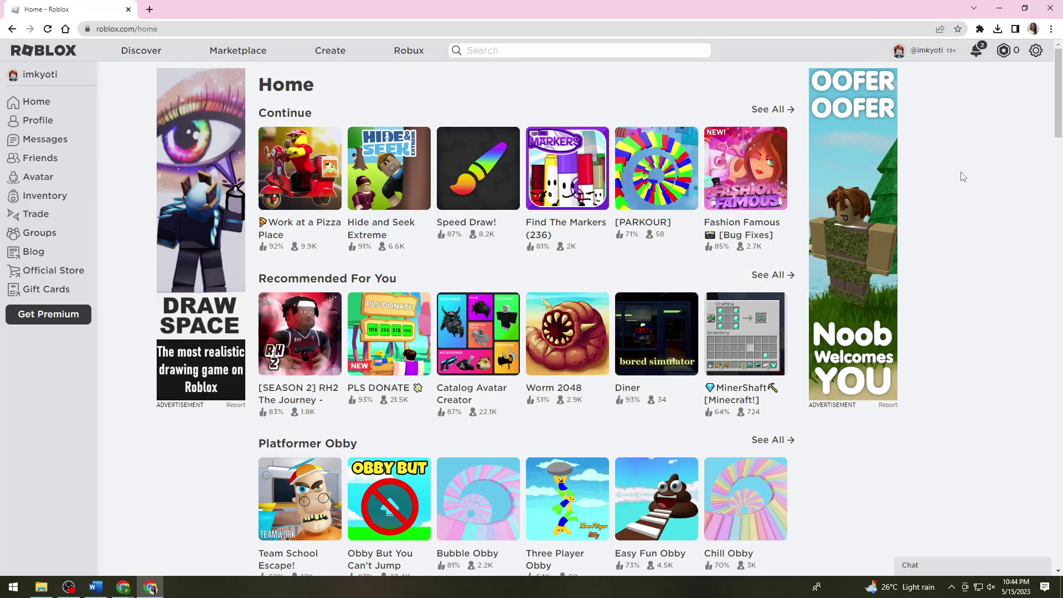